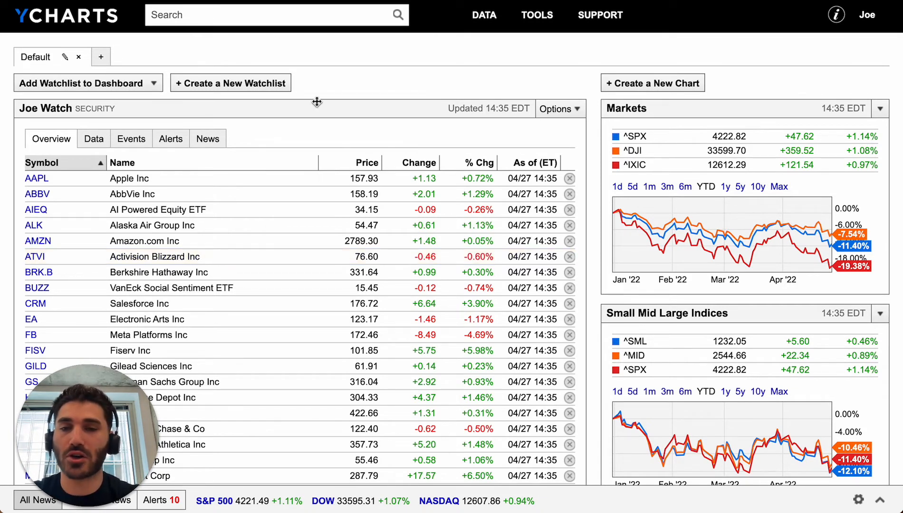
- Search for the ticker VTMGX and open the Vanguard Developed Markets Index Admiral fund page
left_click(256, 18)
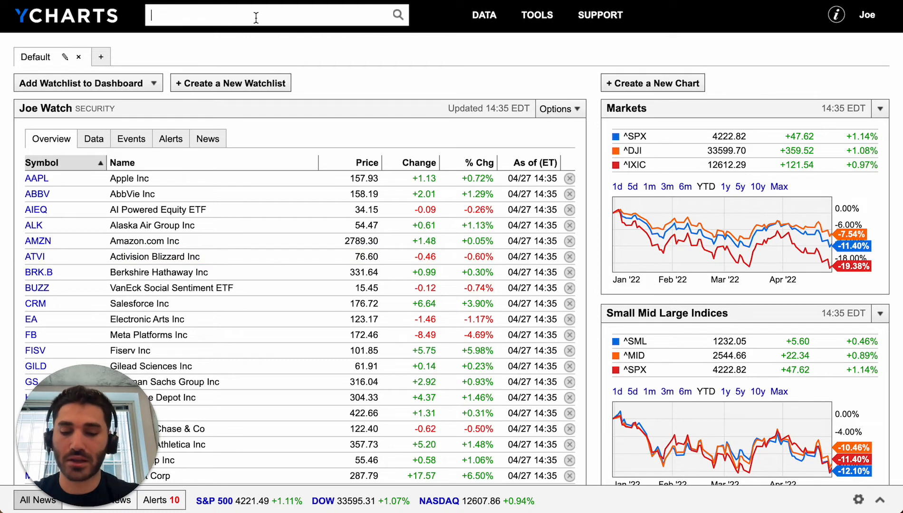
type("vtmgx")
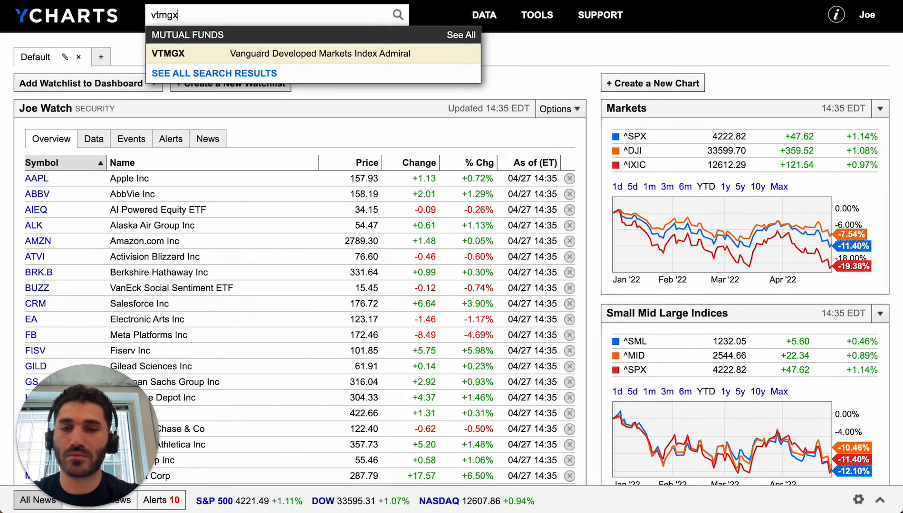
key("Return")
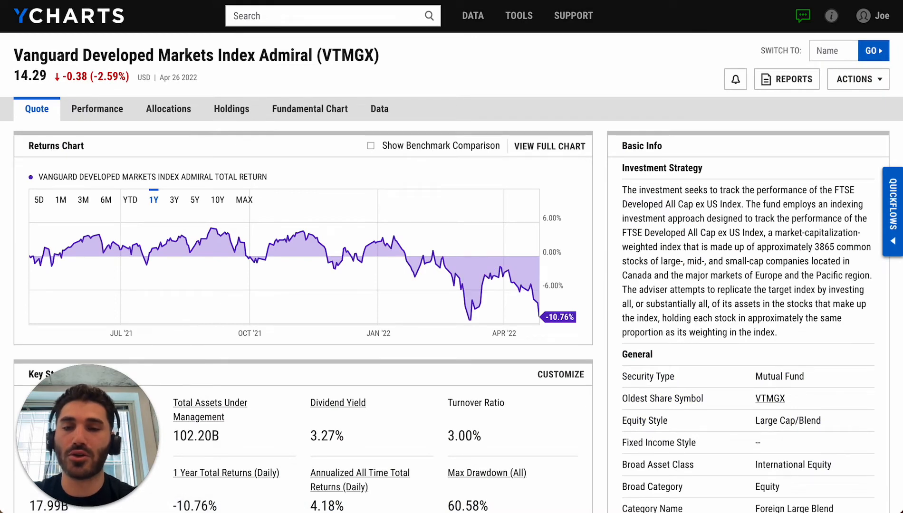
- Open the fund's allocations and examine its asset allocation and region exposure
scroll(220, 179, "down", 3)
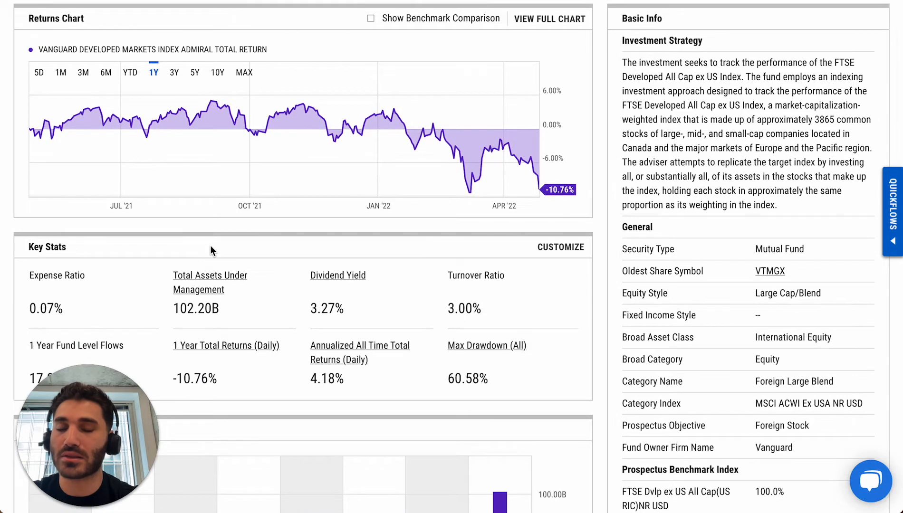
scroll(210, 246, "up", 3)
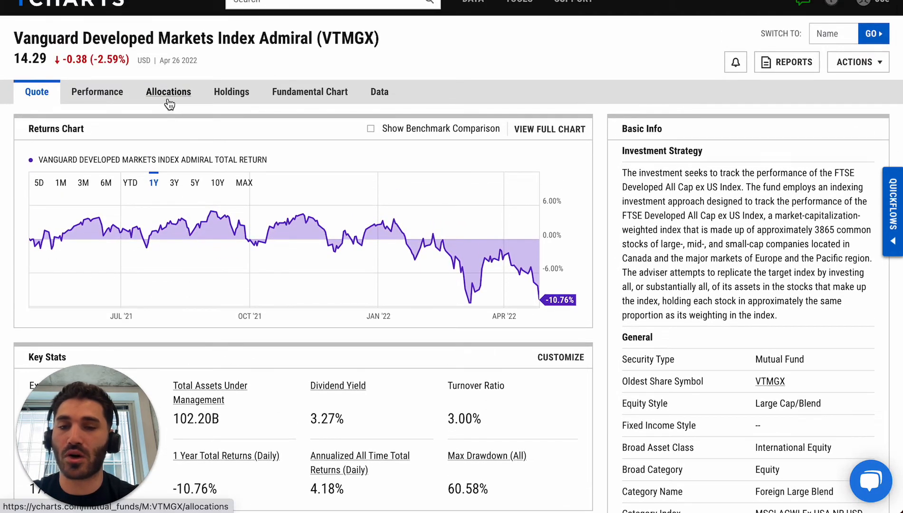
left_click(169, 92)
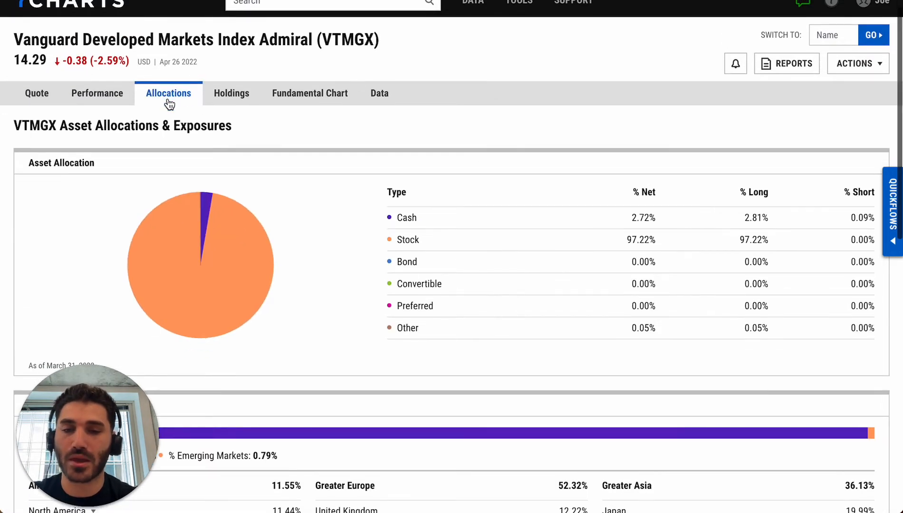
scroll(170, 104, "down", 1)
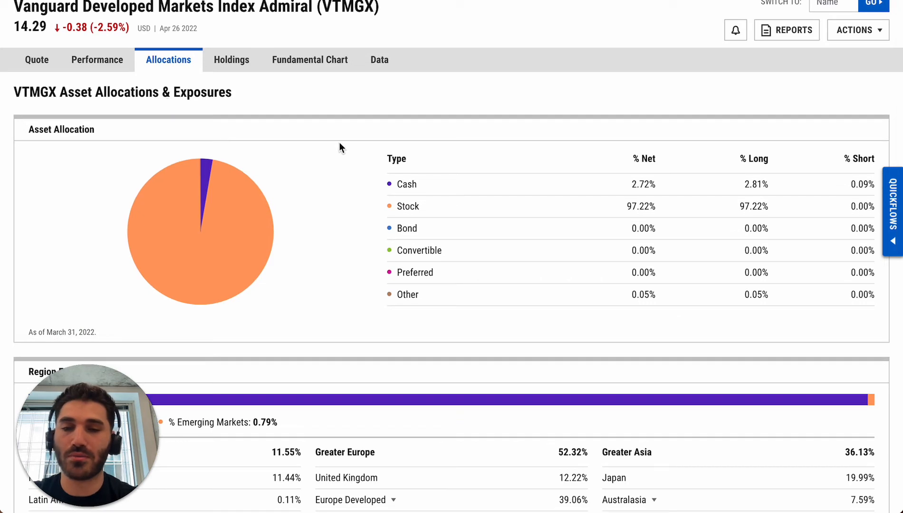
scroll(339, 144, "down", 1)
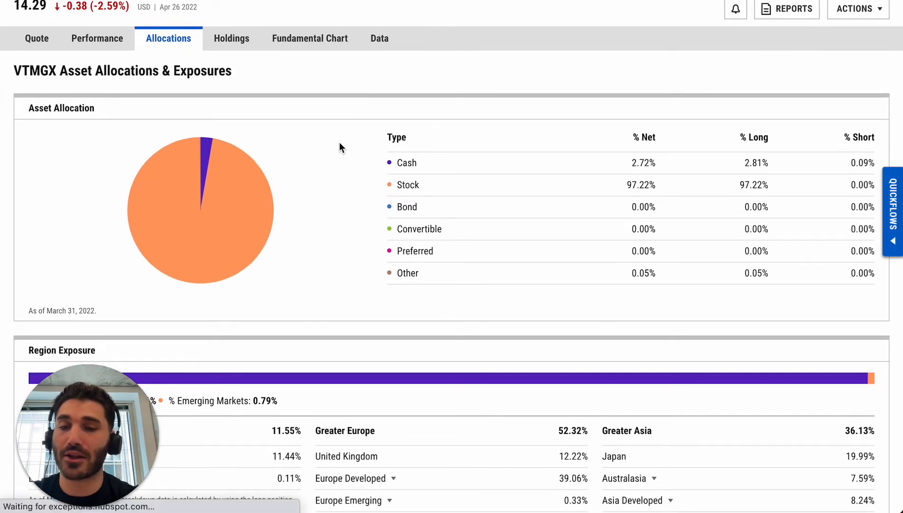
scroll(339, 144, "down", 1)
scroll(339, 142, "down", 4)
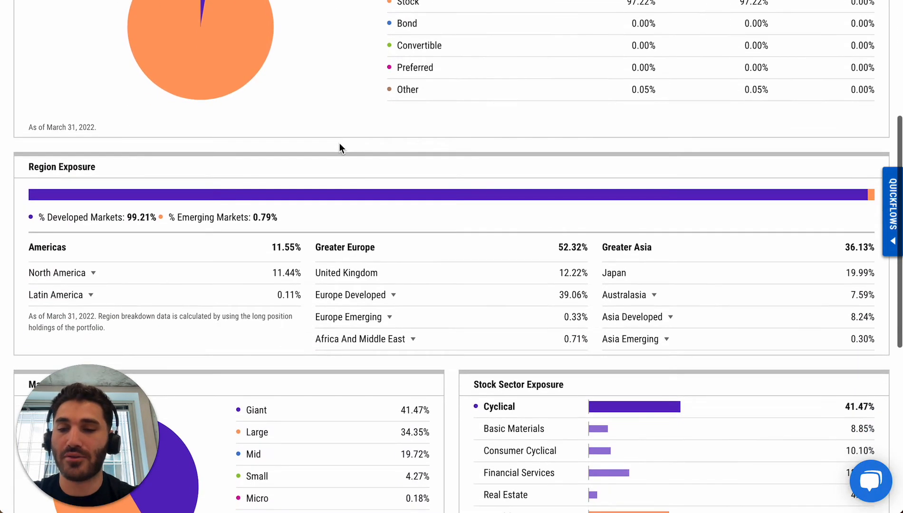
scroll(111, 161, "down", 1)
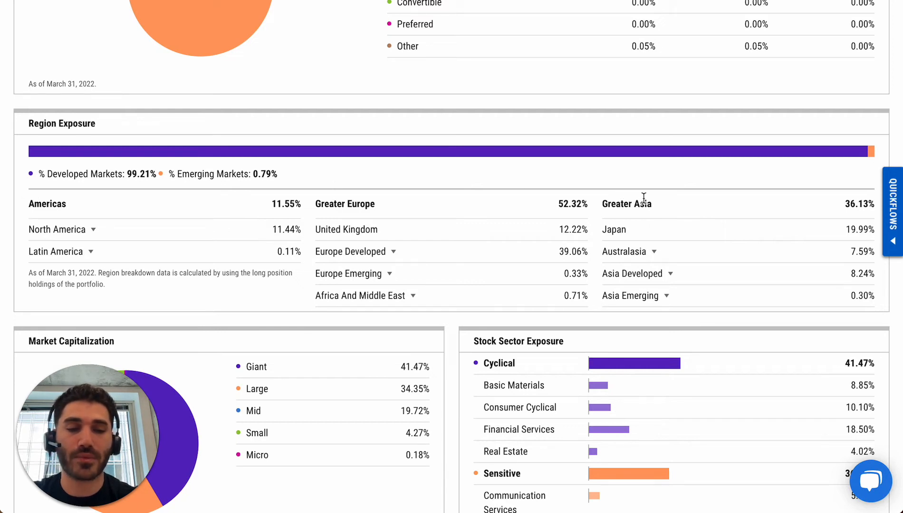
- Expand Europe Developed in the region exposure to review its country breakdown, and collapse it again
left_click(394, 252)
scroll(395, 252, "down", 2)
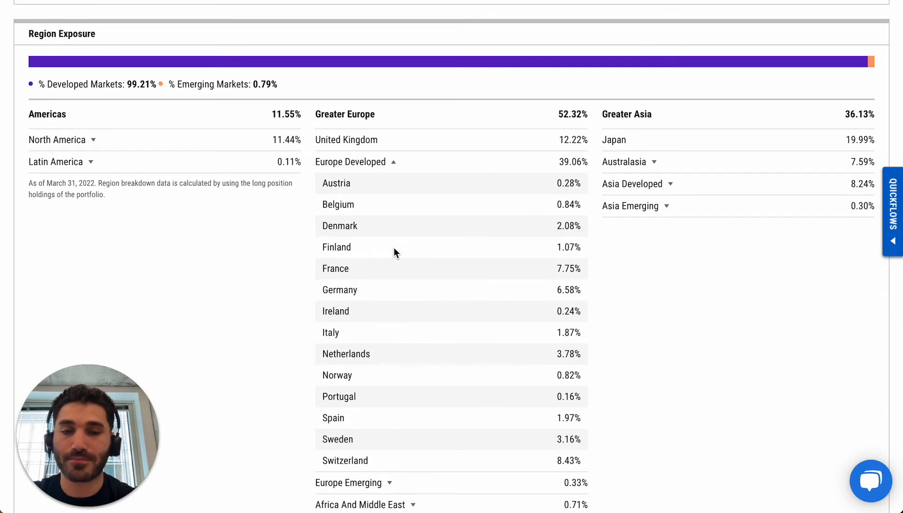
left_click(390, 162)
scroll(389, 163, "up", 8)
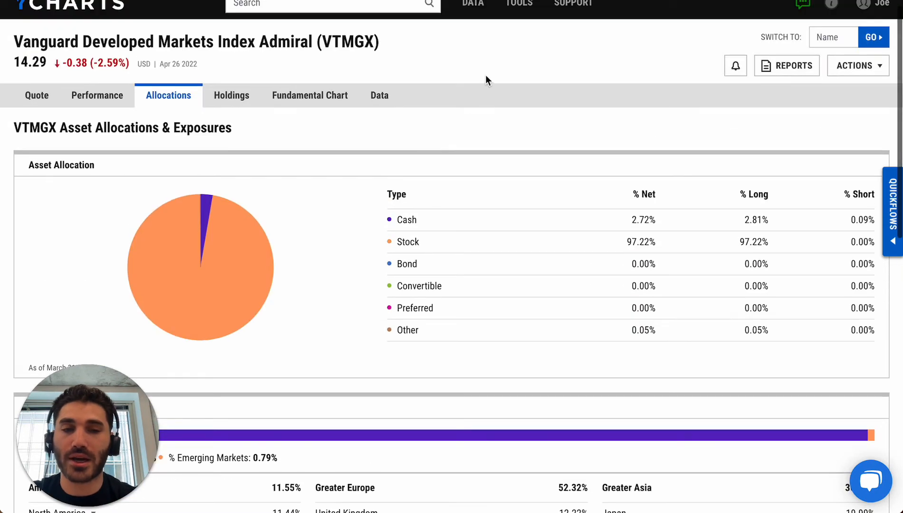
- Open the Balanced ETF Model from the list of model portfolios
mouse_move(519, 7)
left_click(518, 51)
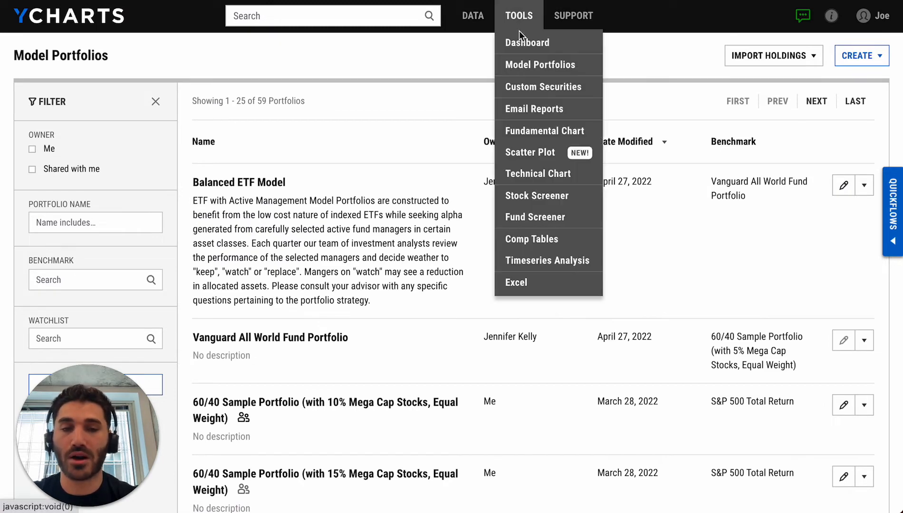
left_click(287, 183)
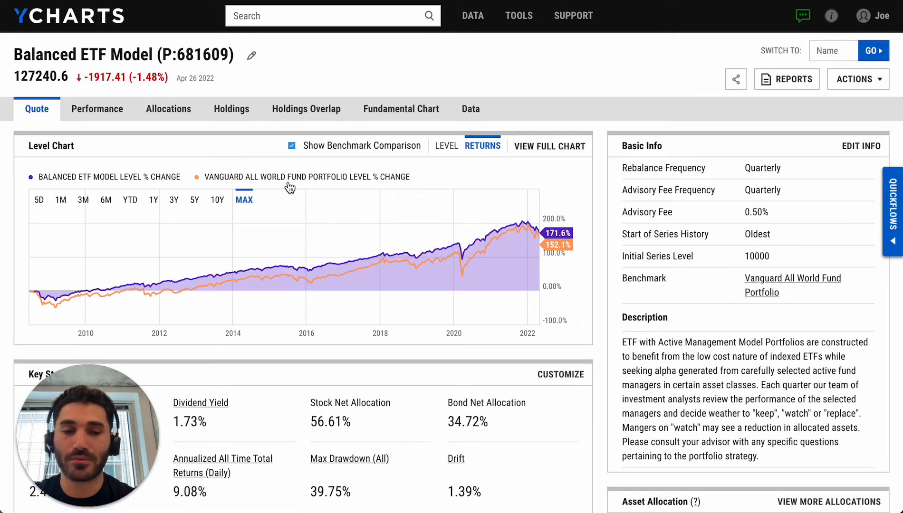
- Generate the One Page Report tearsheet for the Balanced ETF Model
left_click(776, 81)
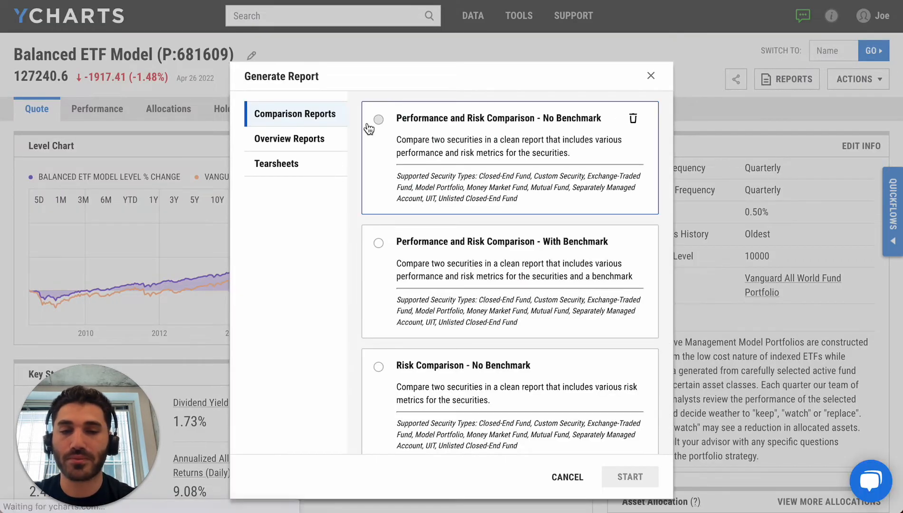
left_click(304, 169)
left_click(395, 134)
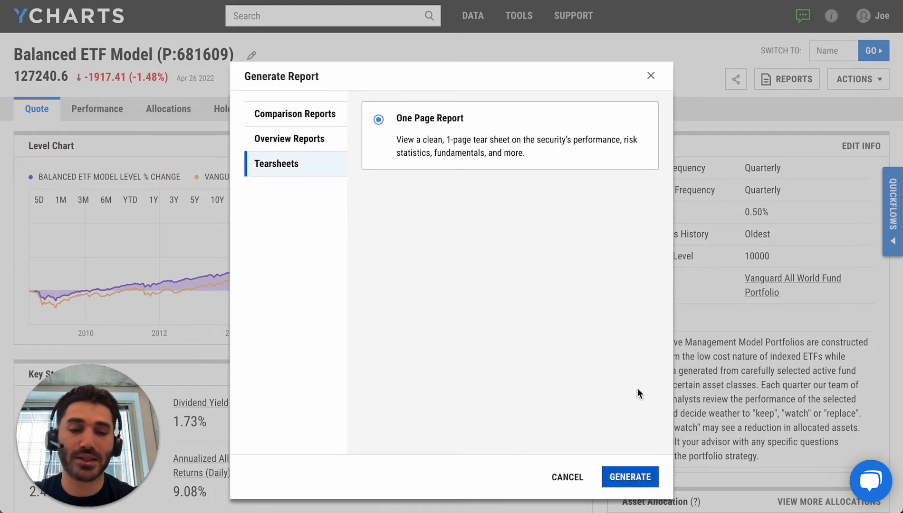
left_click(630, 468)
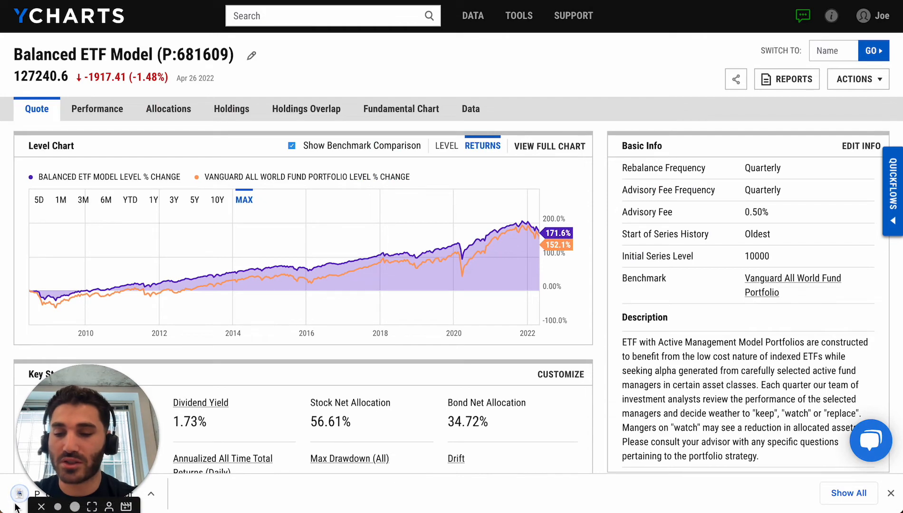
- Open the downloaded tearsheet PDF and review its allocation, region exposure and holdings sections
left_click(16, 507)
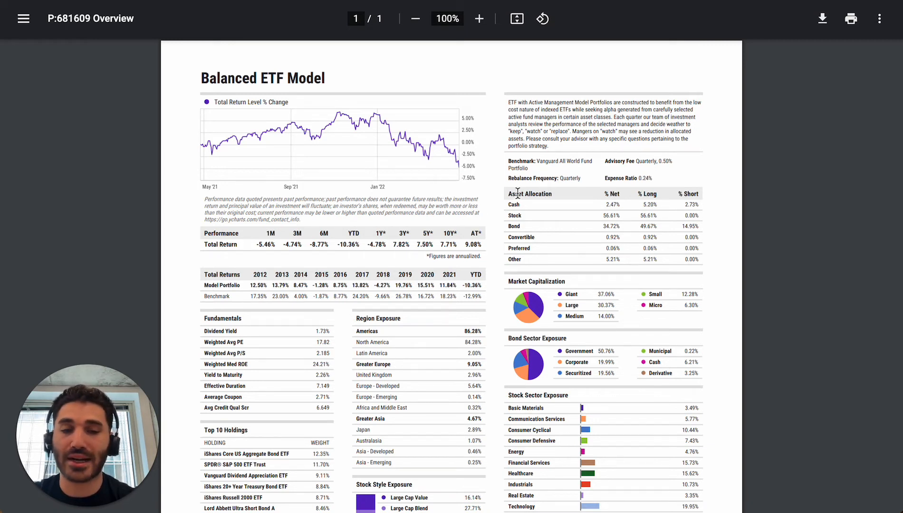
scroll(517, 193, "down", 1)
scroll(523, 256, "down", 2)
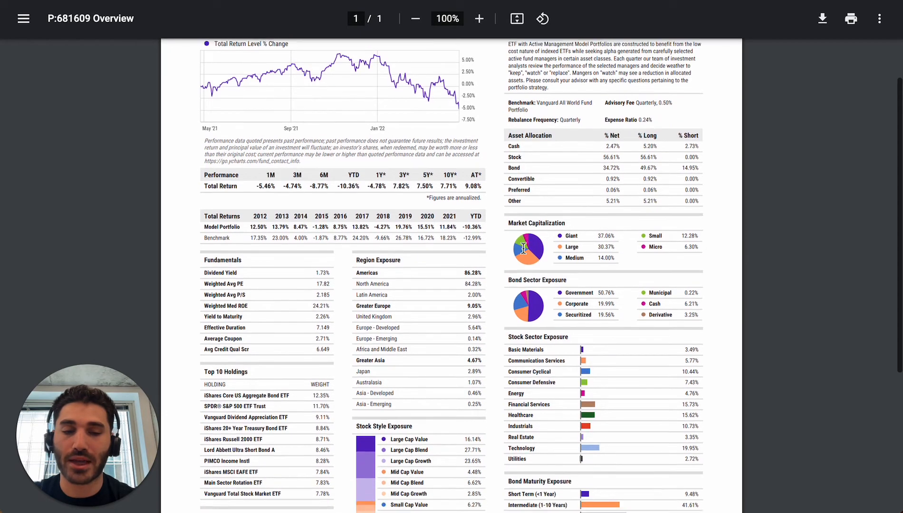
scroll(531, 310, "down", 1)
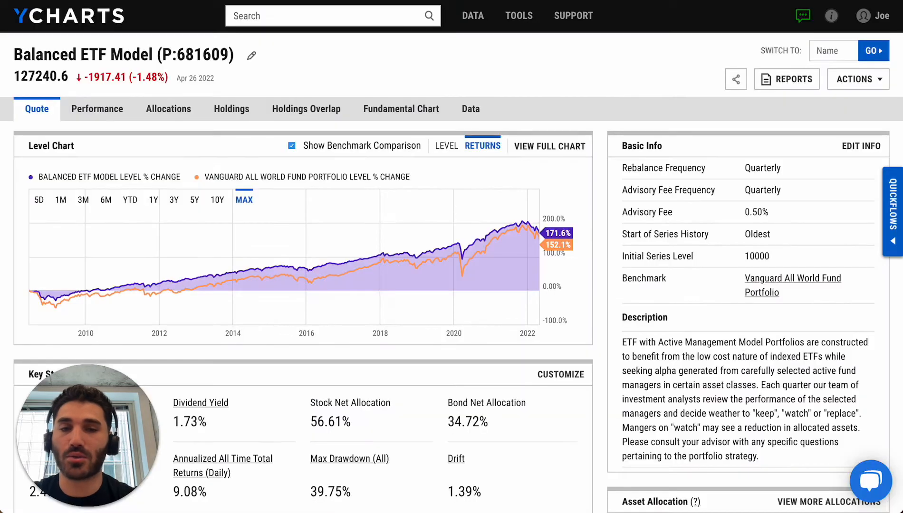
- Start a new screen in the Fund Screener from the Best Performing International Equity template
mouse_move(519, 16)
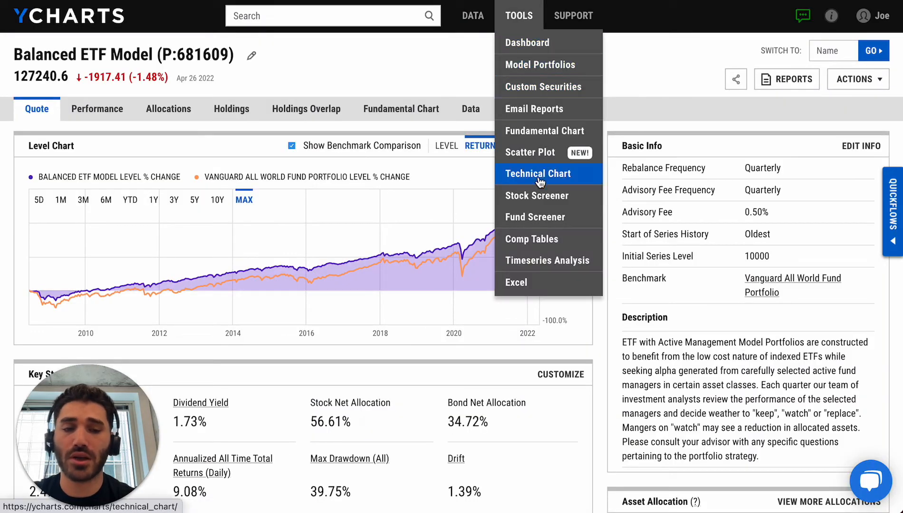
left_click(534, 216)
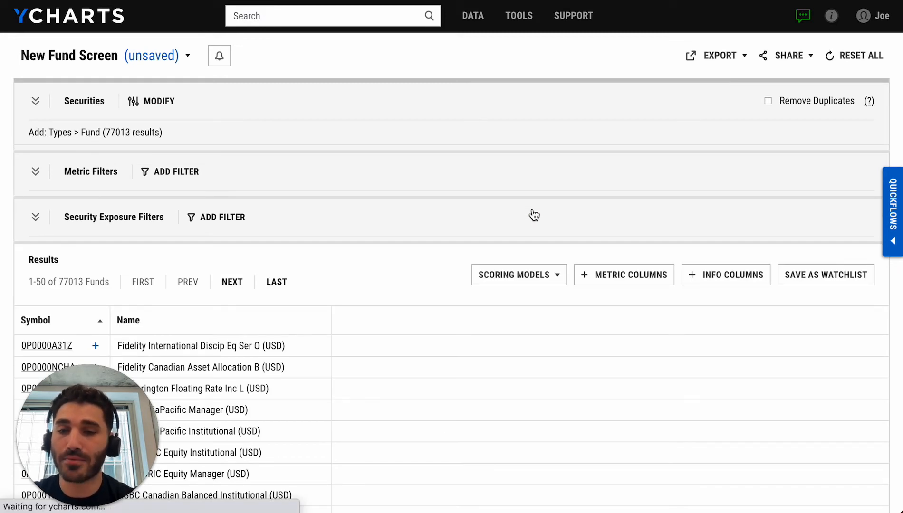
left_click(155, 56)
left_click(126, 80)
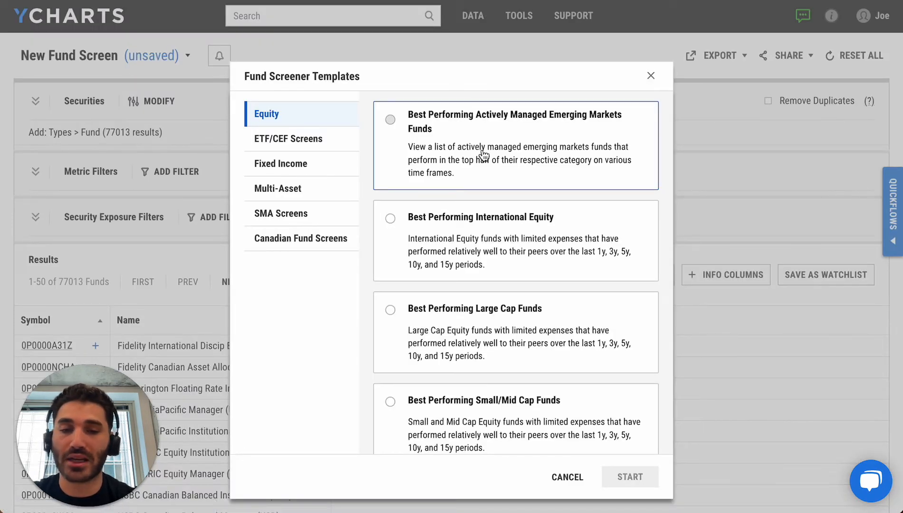
left_click(473, 226)
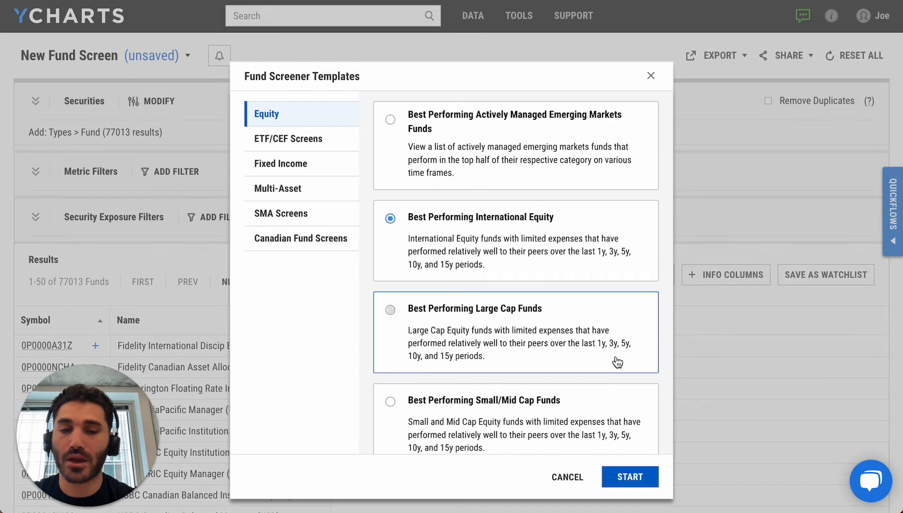
left_click(640, 476)
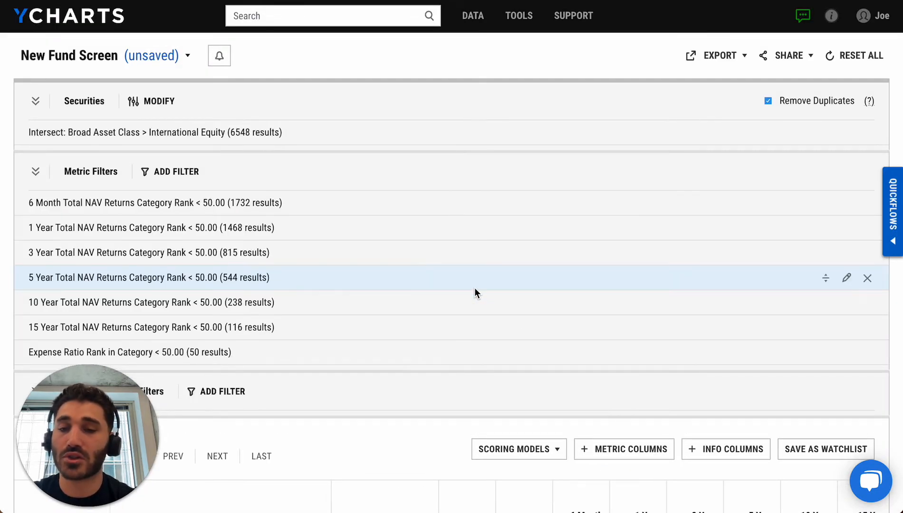
- Review the template's metric filters and the number of funds in the screen's results
scroll(366, 135, "down", 1)
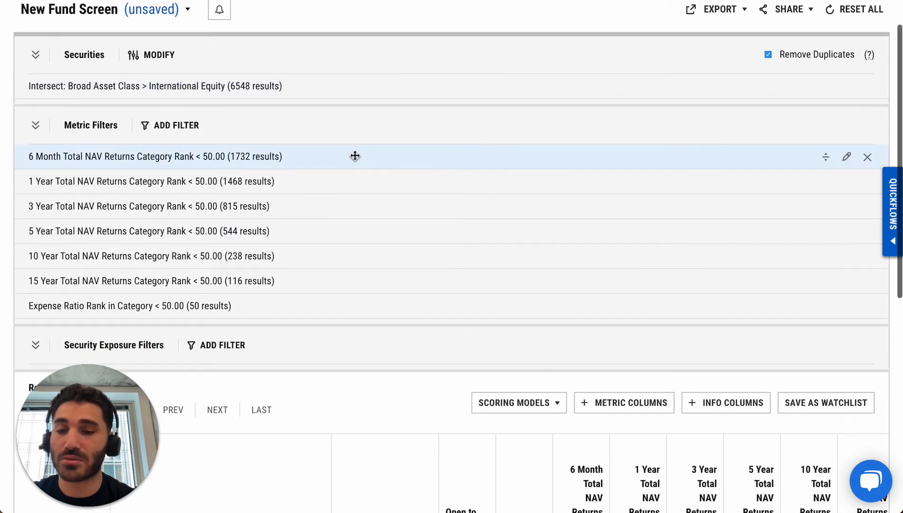
scroll(324, 238, "down", 2)
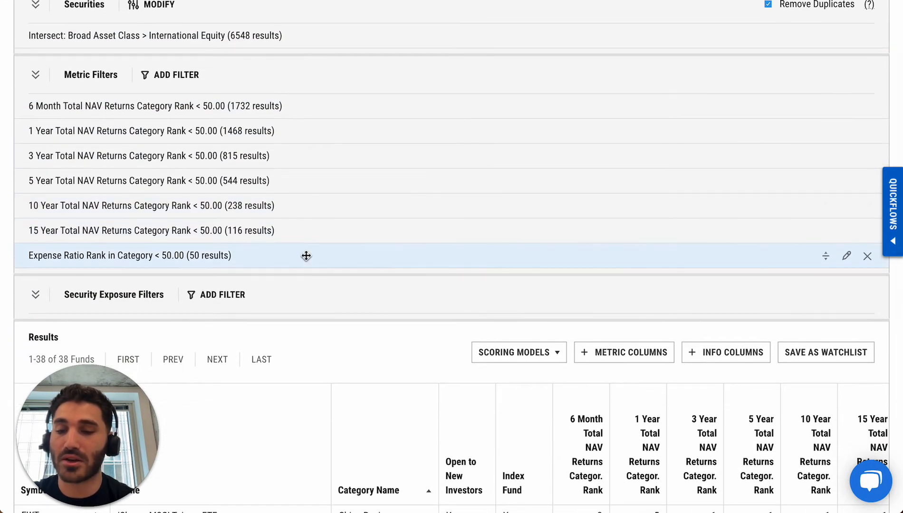
scroll(305, 256, "down", 1)
scroll(305, 255, "down", 1)
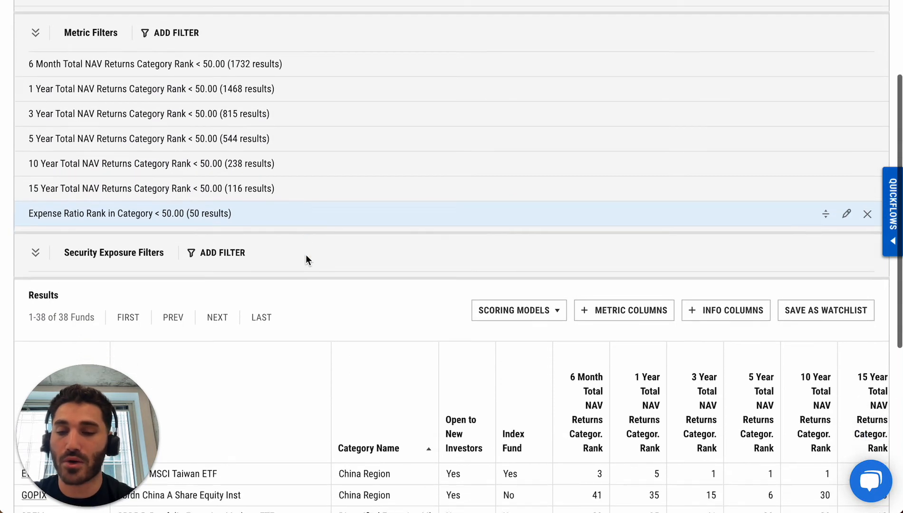
left_click_drag(68, 314, 59, 314)
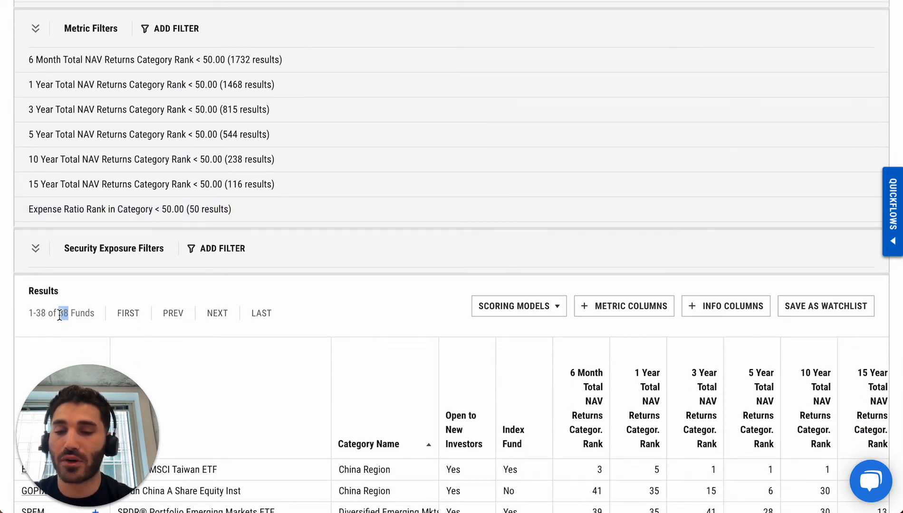
left_click(64, 315)
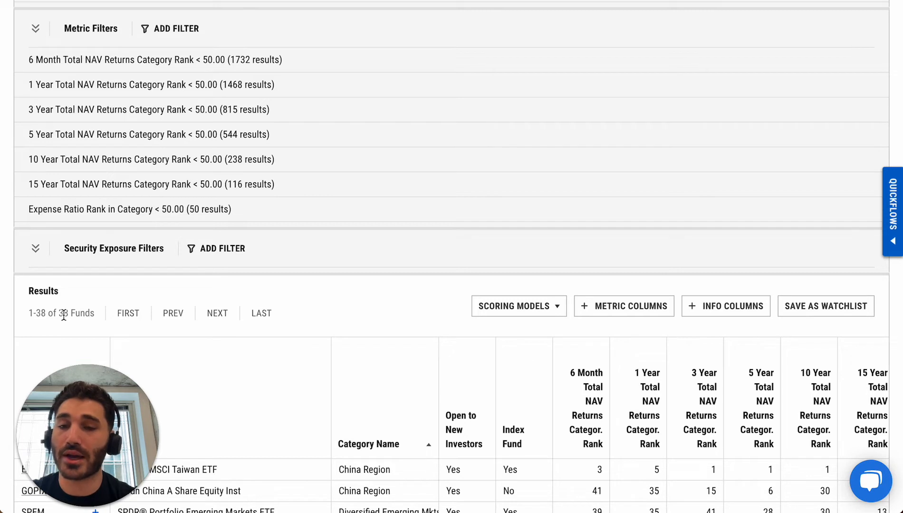
- Start a new equation-type metric filter on the fund screen using the Russia Total Exposure metric
scroll(63, 315, "up", 1)
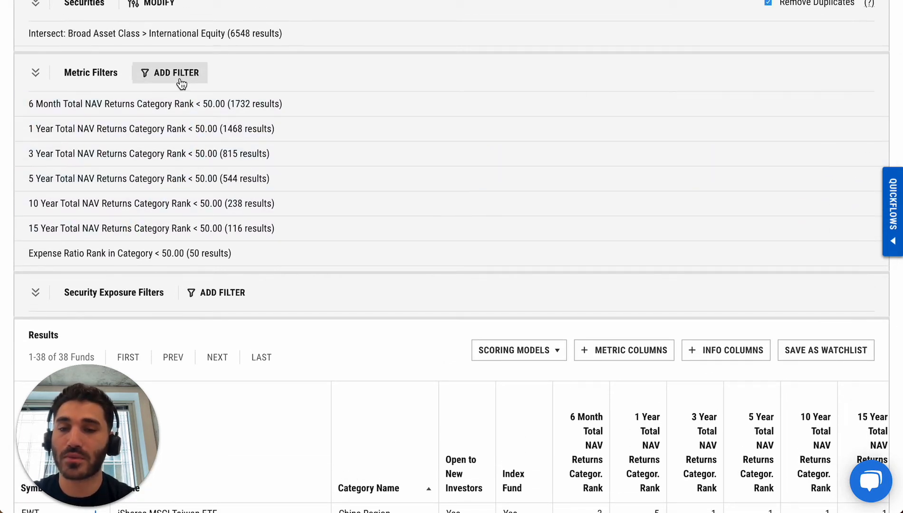
left_click(180, 78)
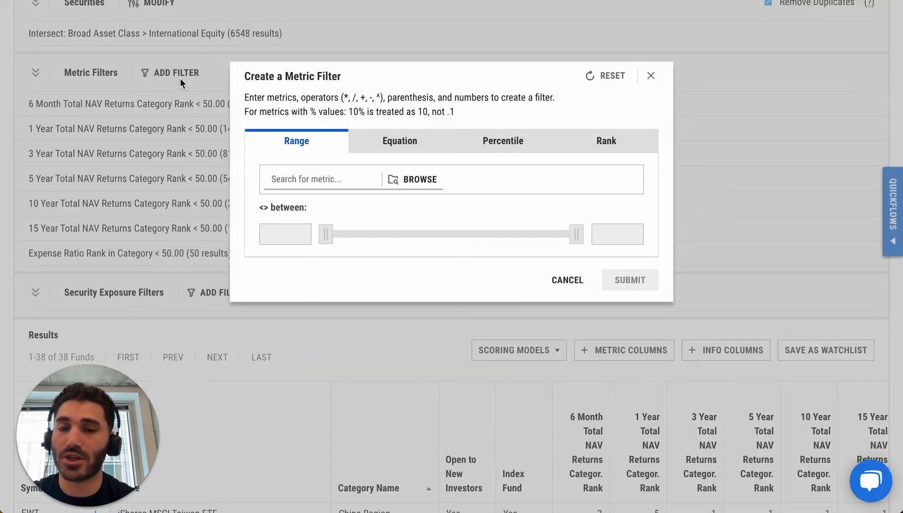
left_click(417, 140)
left_click(337, 183)
type("r")
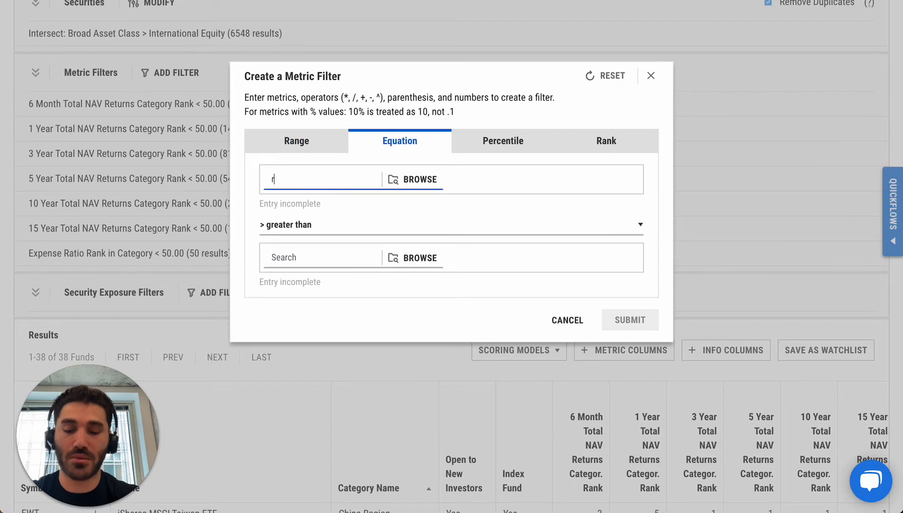
type("ussia")
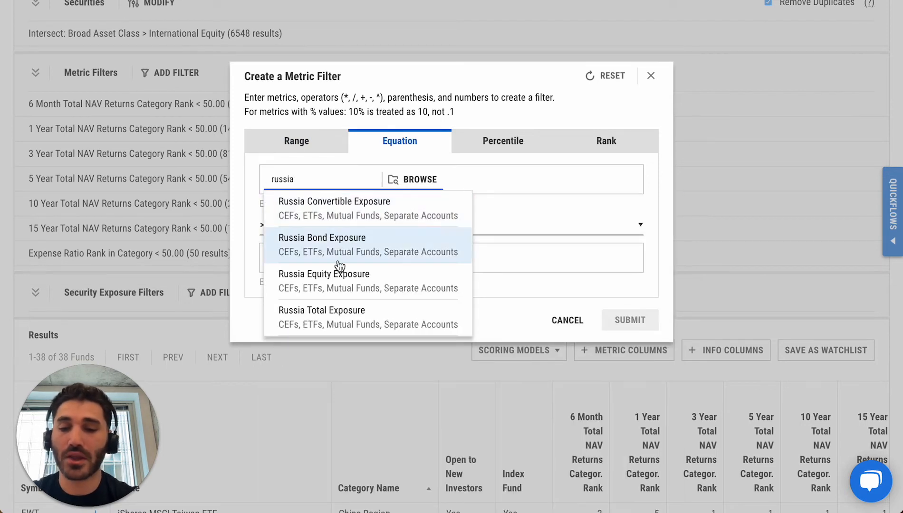
left_click(328, 311)
- Set the Russia Total Exposure filter's condition to equal to 0 and apply it to the screen
left_click(312, 231)
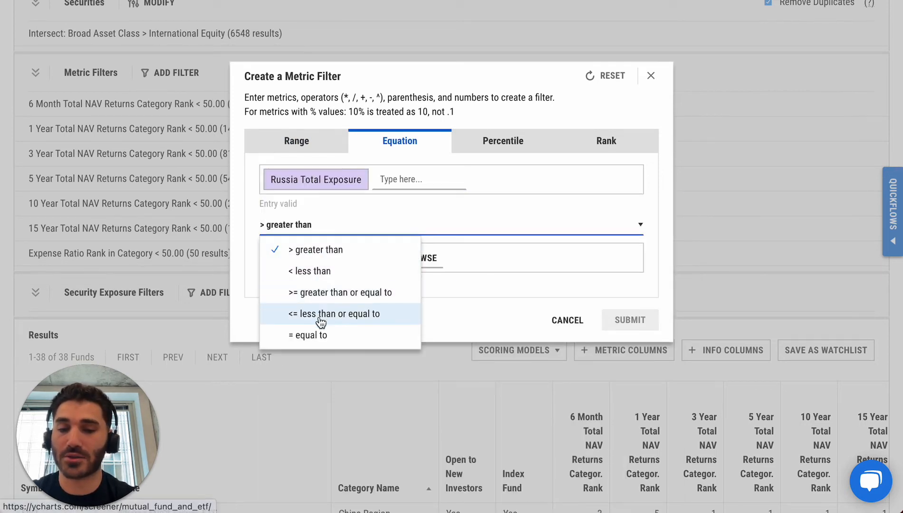
left_click(317, 335)
left_click(312, 270)
type("0")
key("Return")
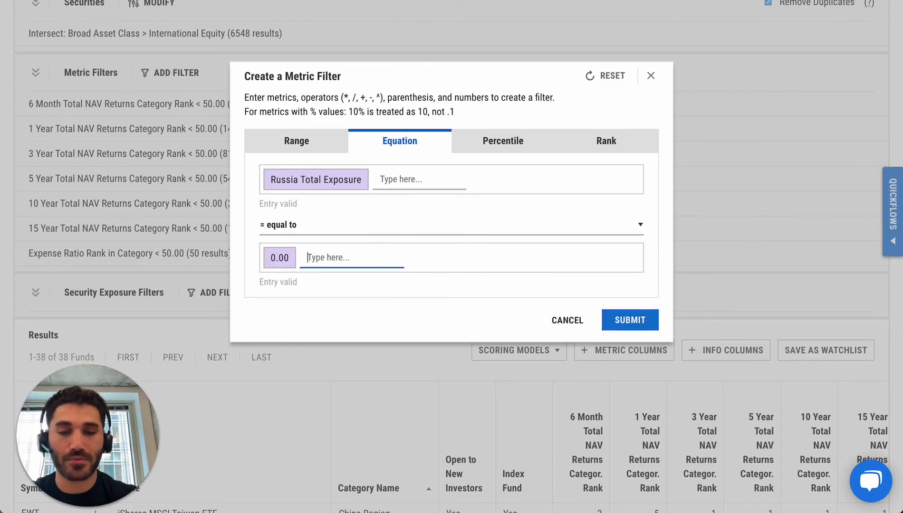
left_click(617, 318)
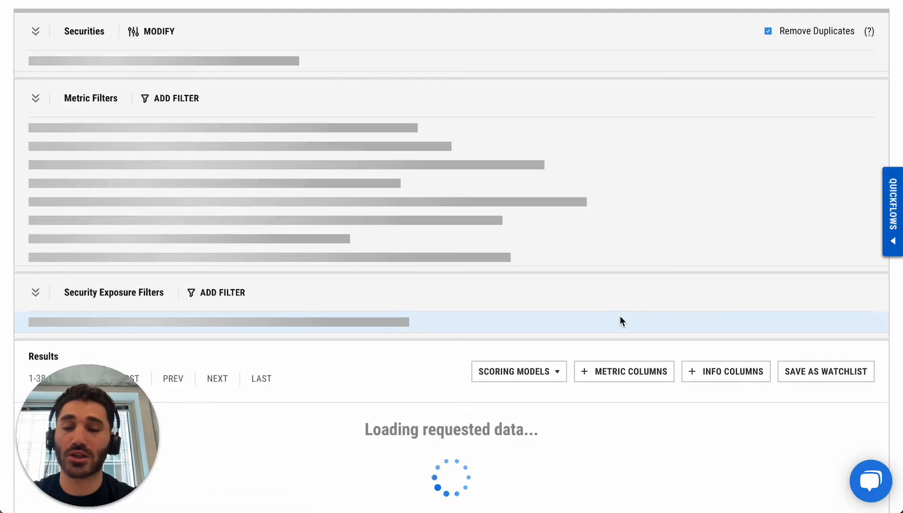
- Review the screen's fund count and the list of funds that pass the Russia exposure filter
scroll(446, 205, "down", 2)
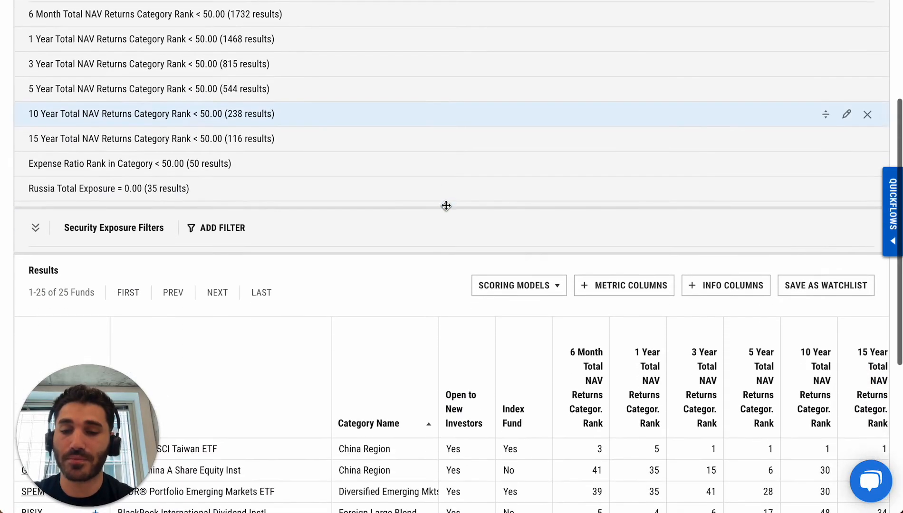
scroll(85, 290, "down", 1)
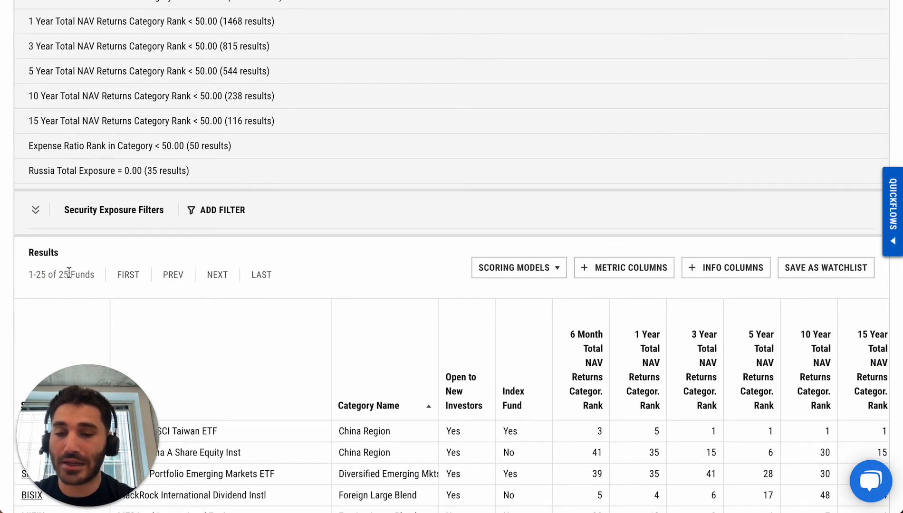
scroll(139, 270, "down", 4)
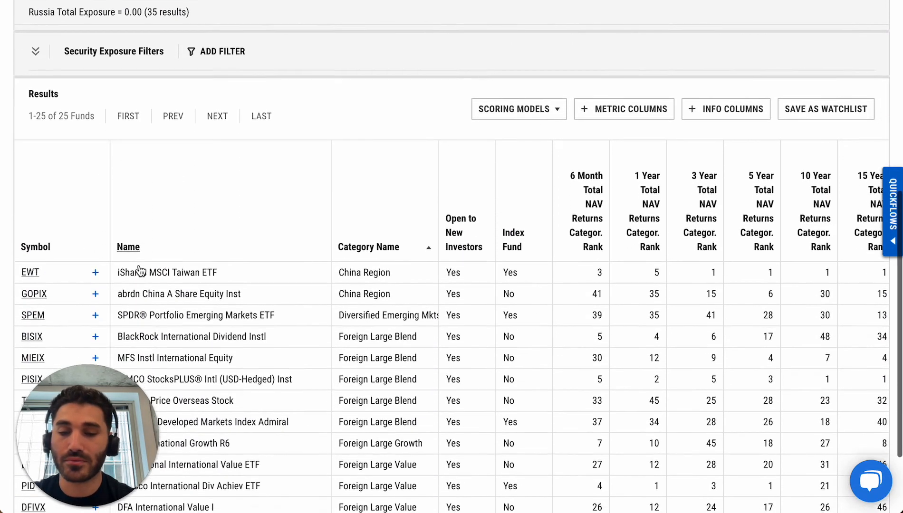
scroll(167, 268, "down", 1)
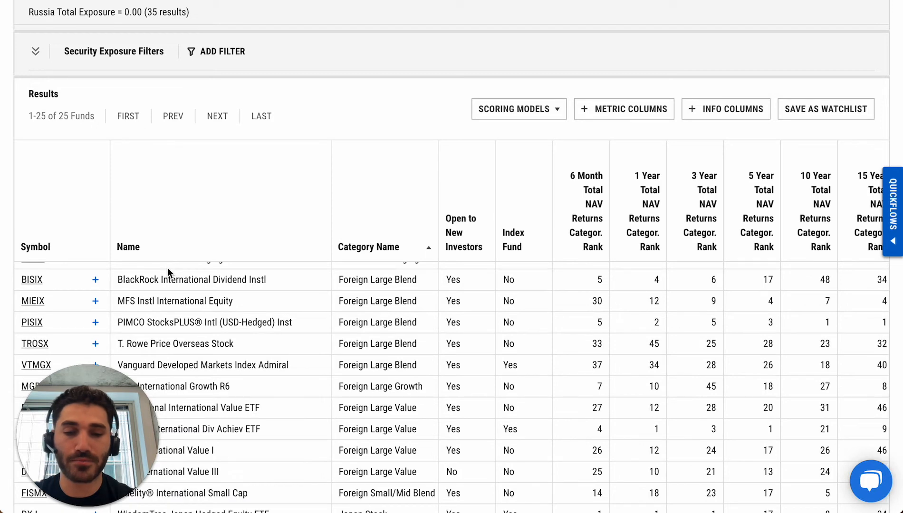
scroll(168, 268, "up", 10)
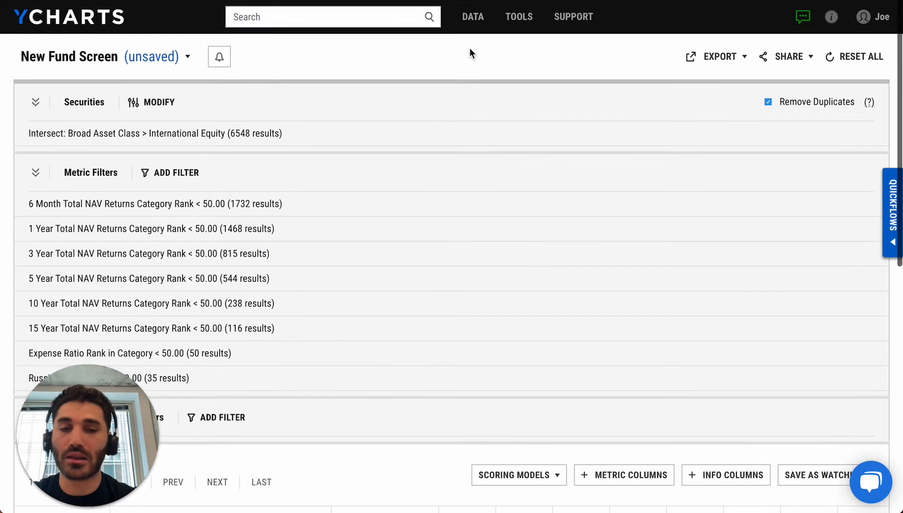
- Start a new comp table and add the Balanced ETF Model's portfolio holdings as its securities
mouse_move(500, 31)
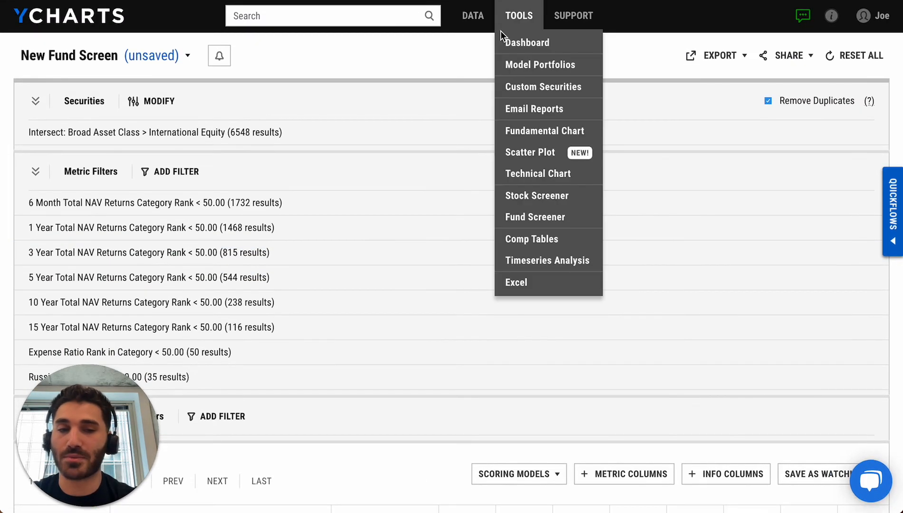
left_click(538, 241)
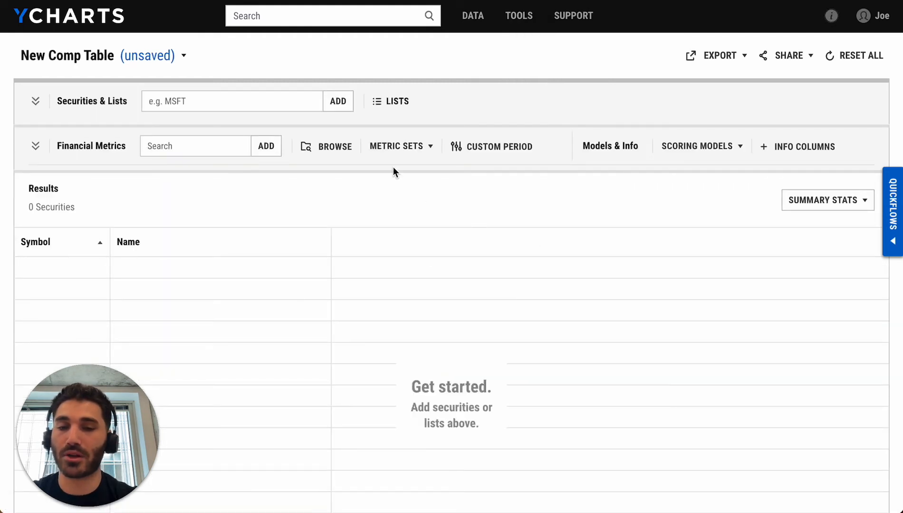
left_click(399, 102)
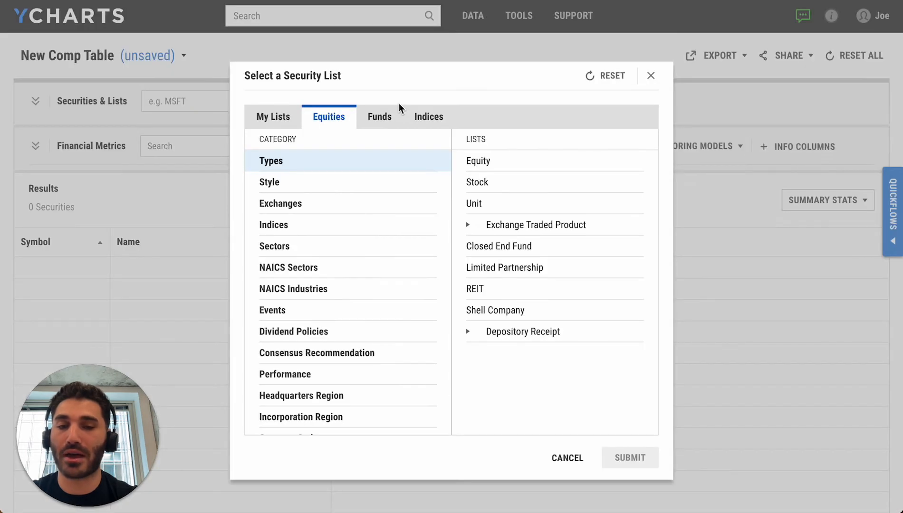
left_click(287, 117)
left_click(321, 246)
left_click(487, 168)
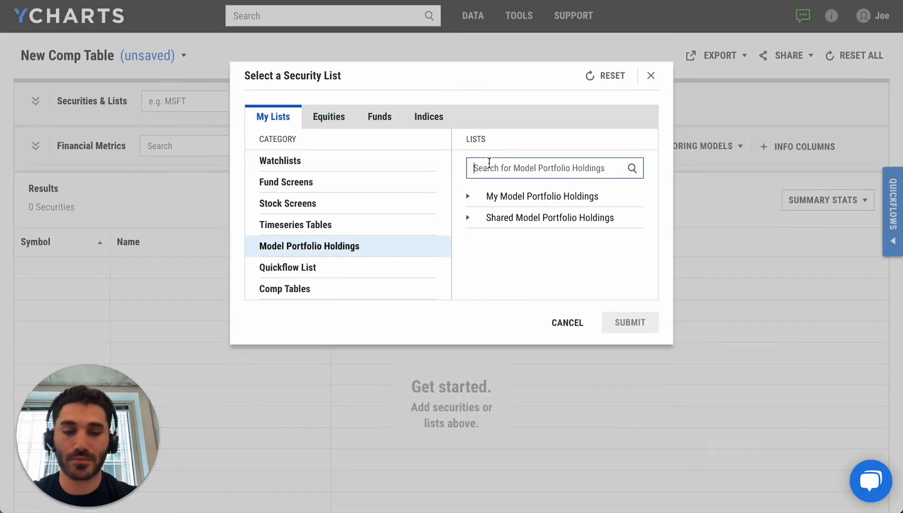
type("balanced")
key("Return")
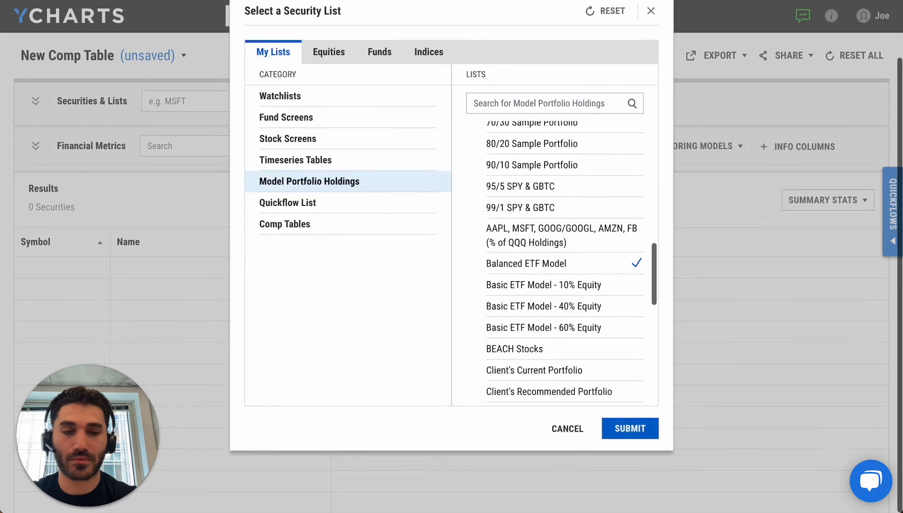
left_click(644, 429)
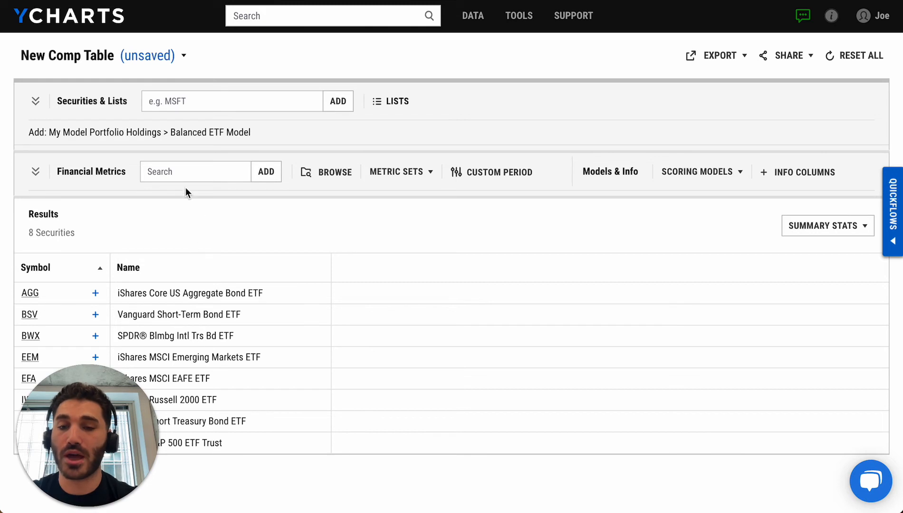
- Add the Dividend Yield and Expense Ratio metrics as columns of the comp table
left_click(179, 174)
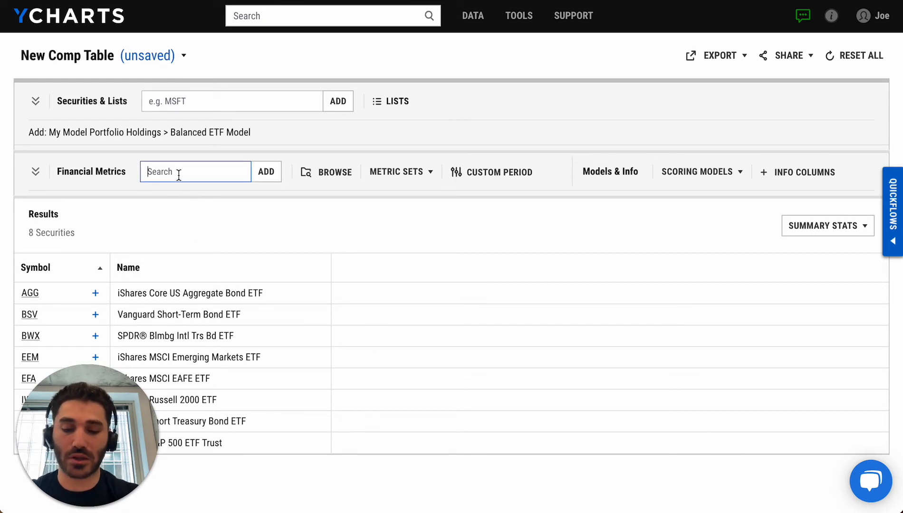
type("di")
key("Return")
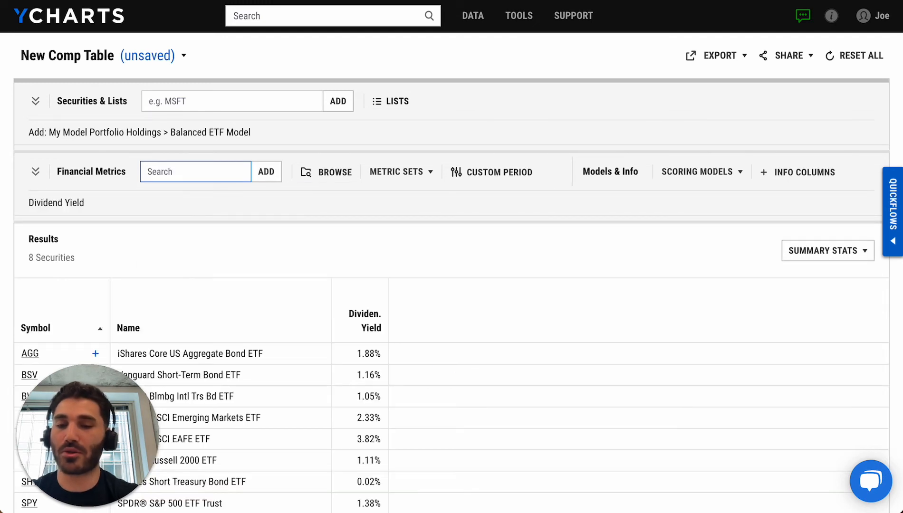
type("expense ratio")
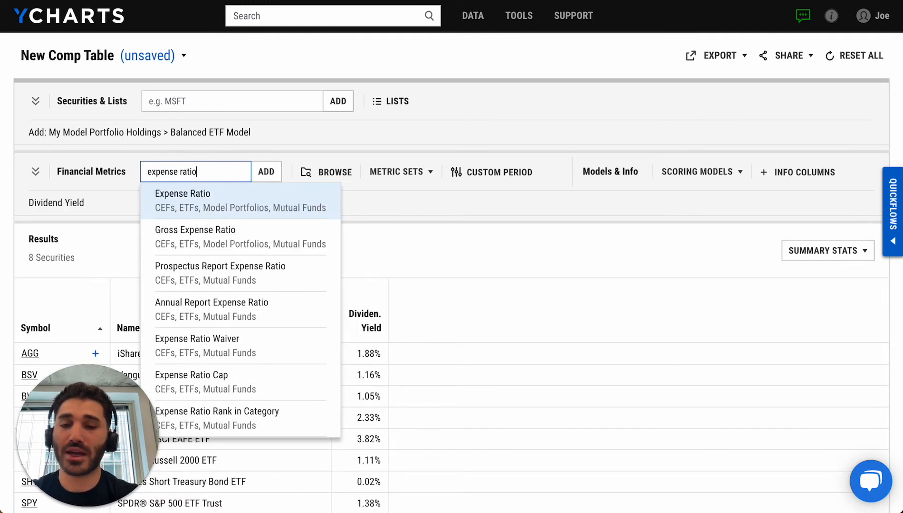
key("Return")
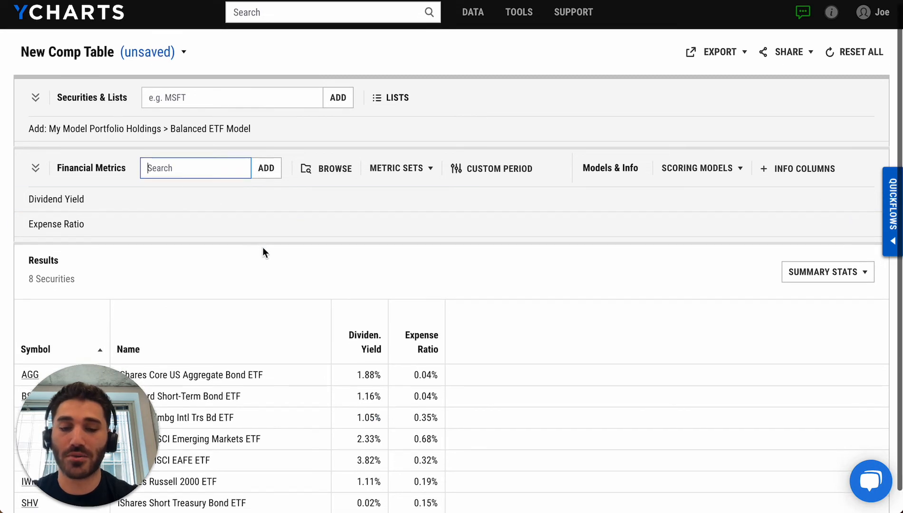
- Add the United States Total Exposure metric to the comp table
scroll(264, 250, "down", 1)
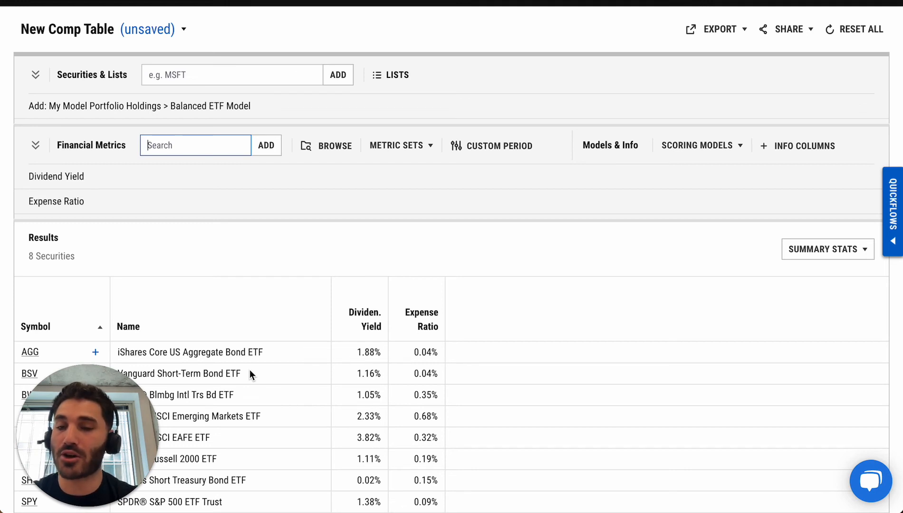
type("u")
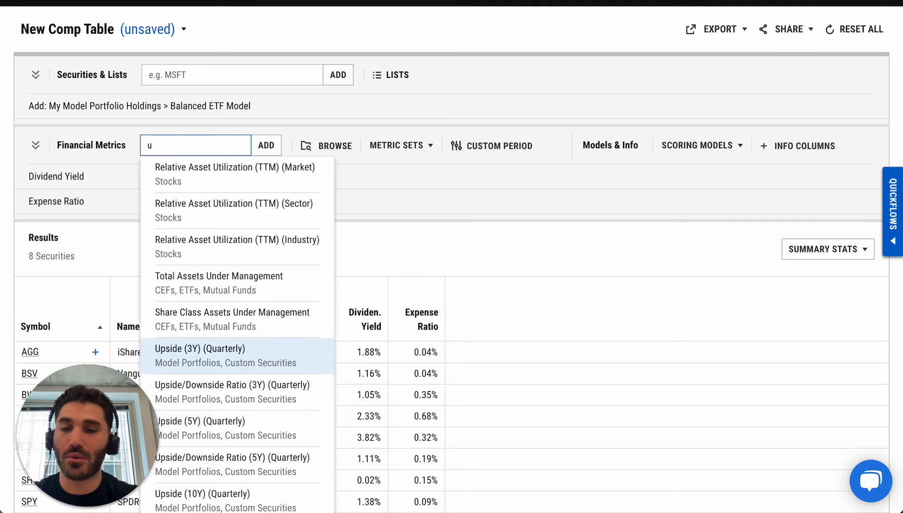
type("nited state")
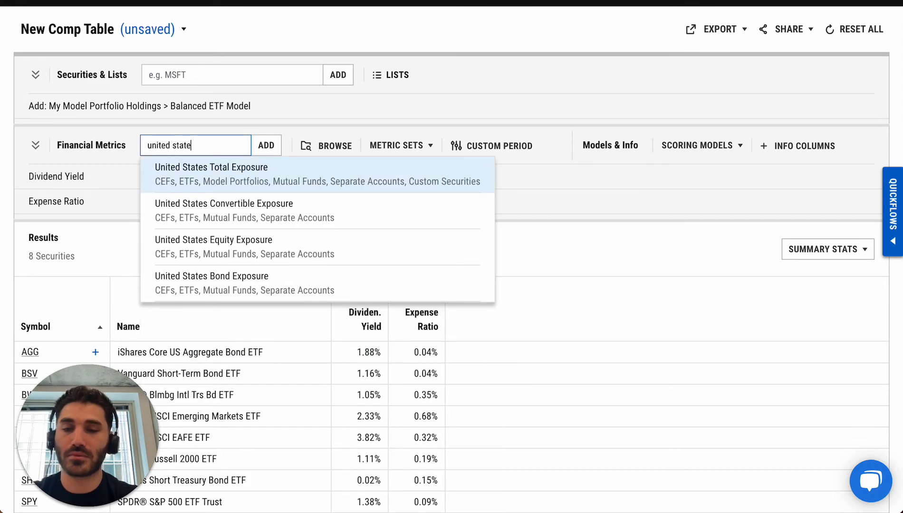
key("Return")
scroll(494, 468, "down", 2)
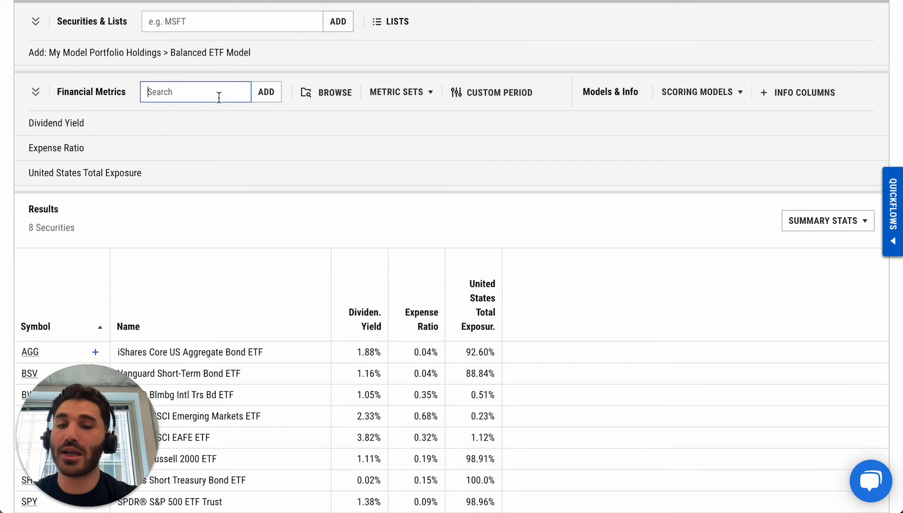
- Add the United Kingdom Total Exposure metric to the comp table
type("united ")
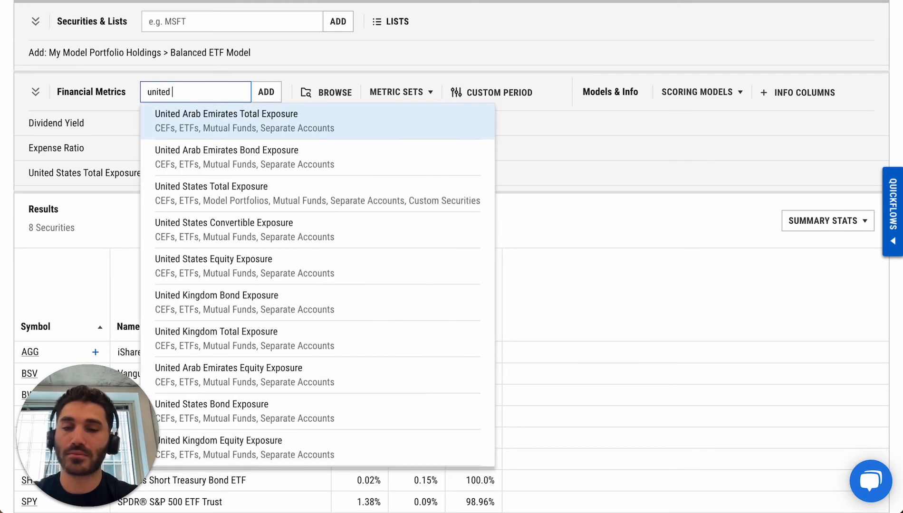
type("kin")
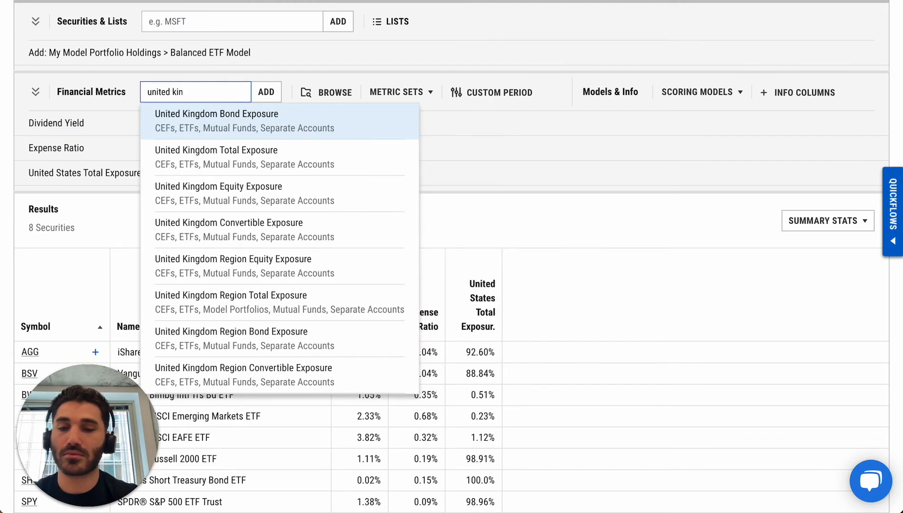
key("Down")
key("Return")
scroll(383, 157, "down", 3)
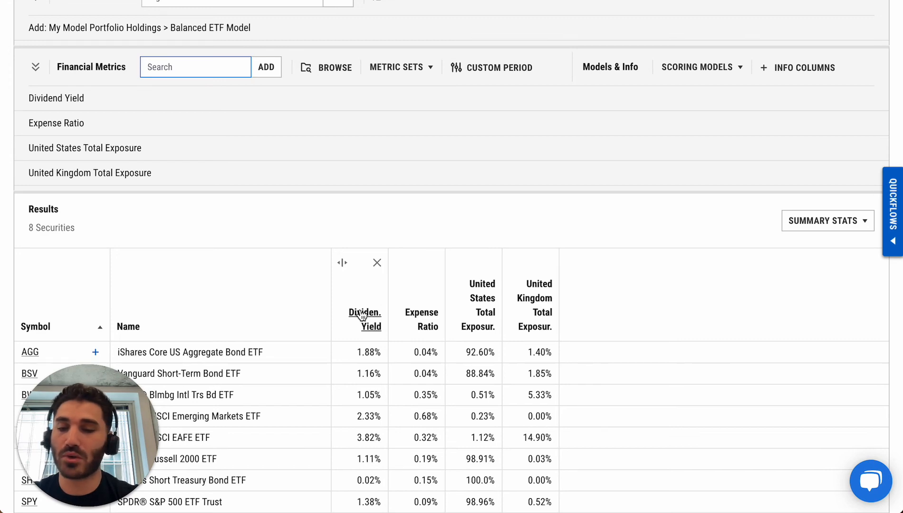
- Export the comp table as a PDF and open the downloaded file
scroll(362, 316, "up", 3)
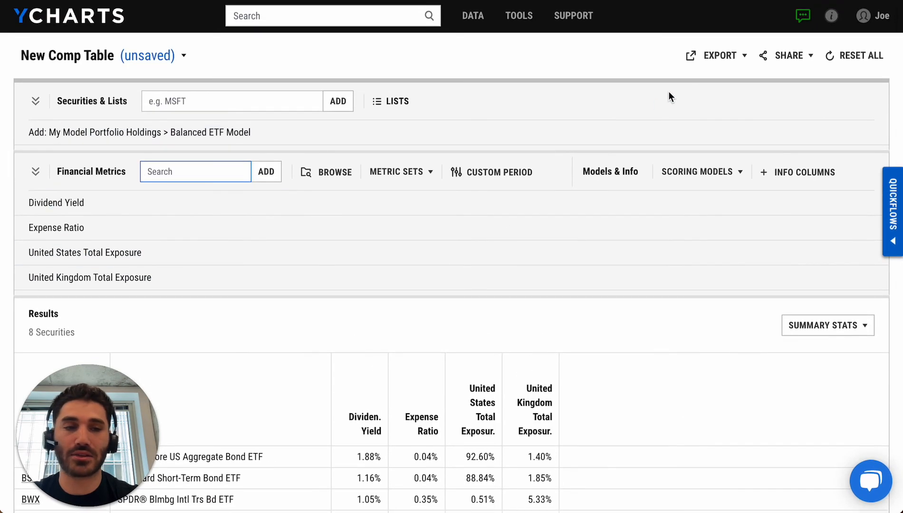
left_click(715, 55)
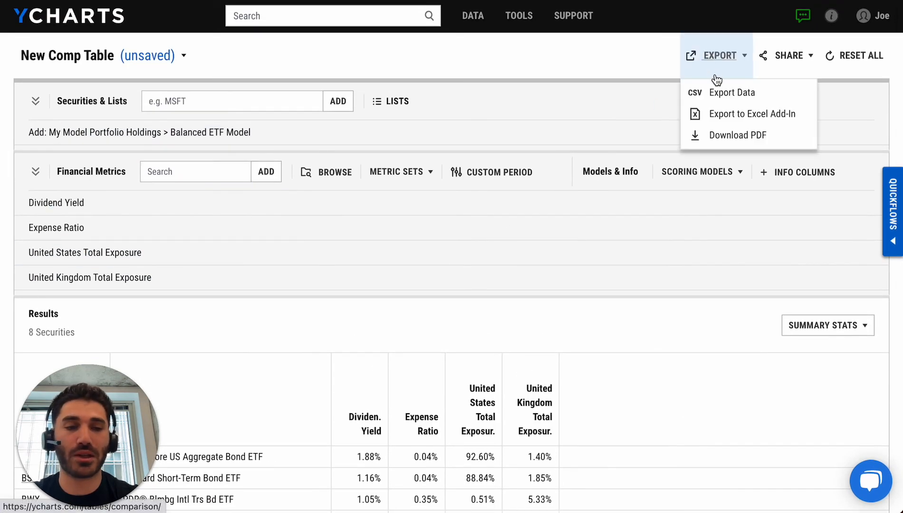
left_click(722, 135)
left_click(651, 148)
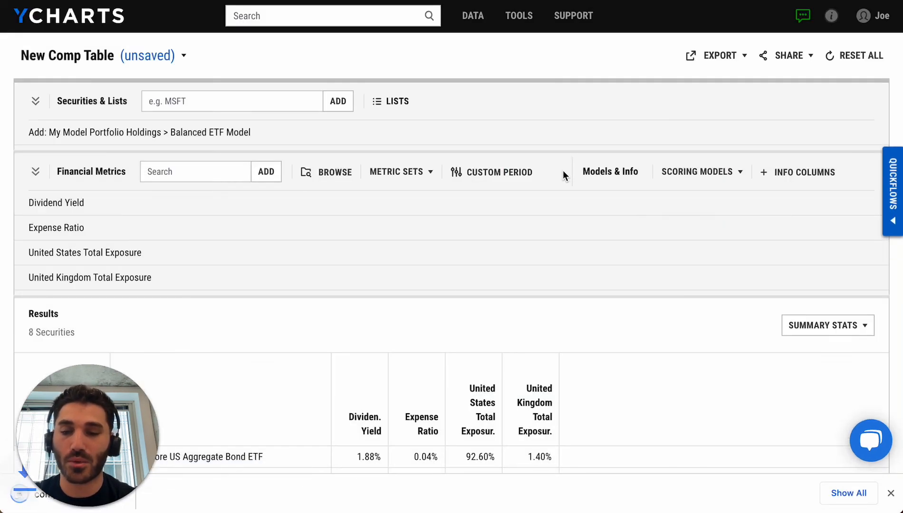
left_click(19, 497)
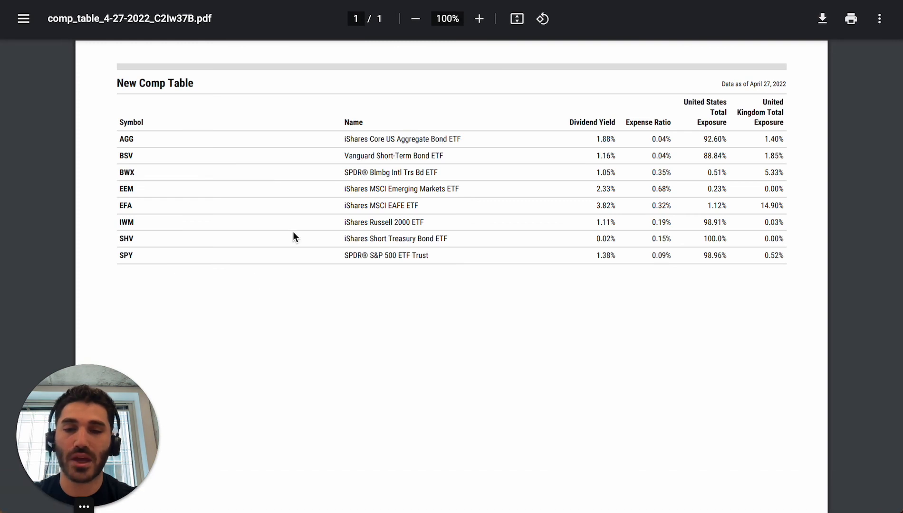